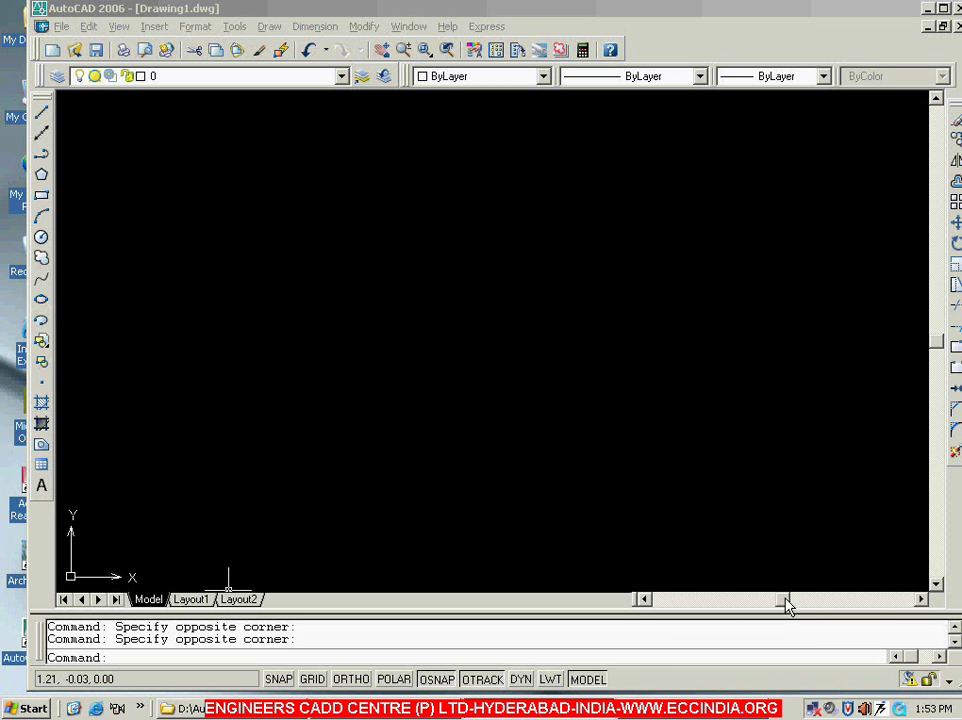
mouse_move(785, 605)
left_mouse_down()
mouse_move(661, 616)
mouse_move(857, 610)
mouse_move(777, 605)
left_mouse_up()
left_click_drag(936, 340, 938, 128)
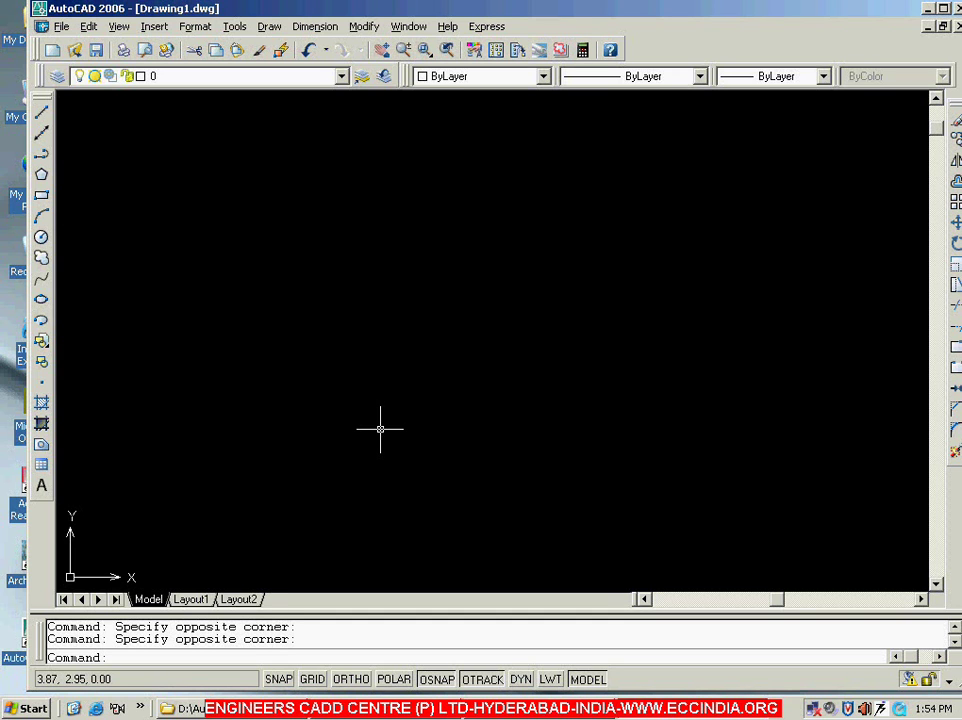
left_click(195, 28)
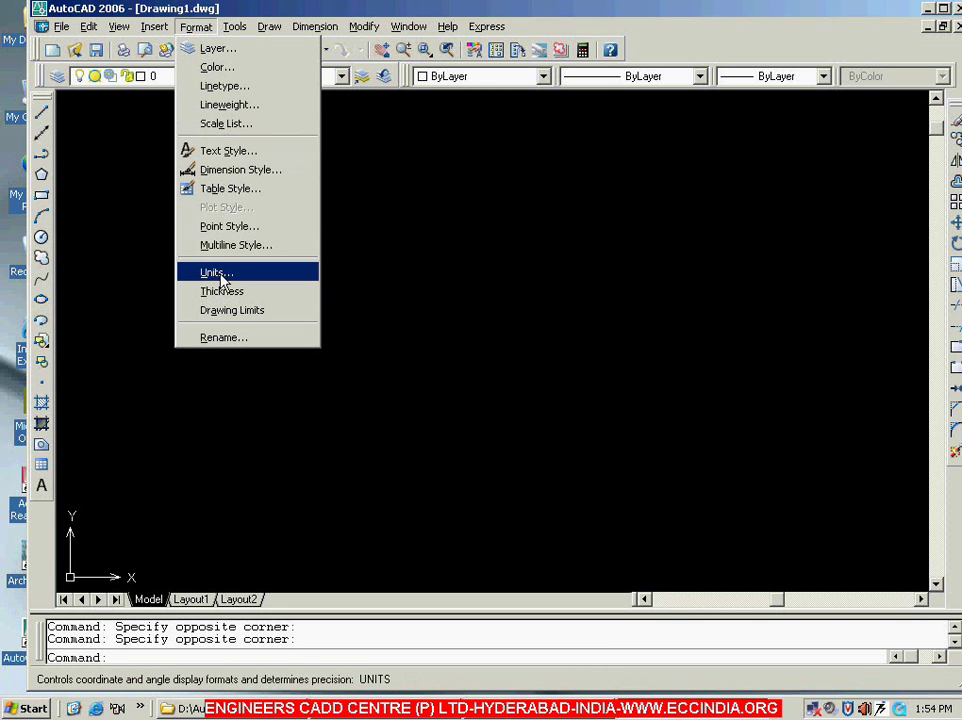
left_click(290, 370)
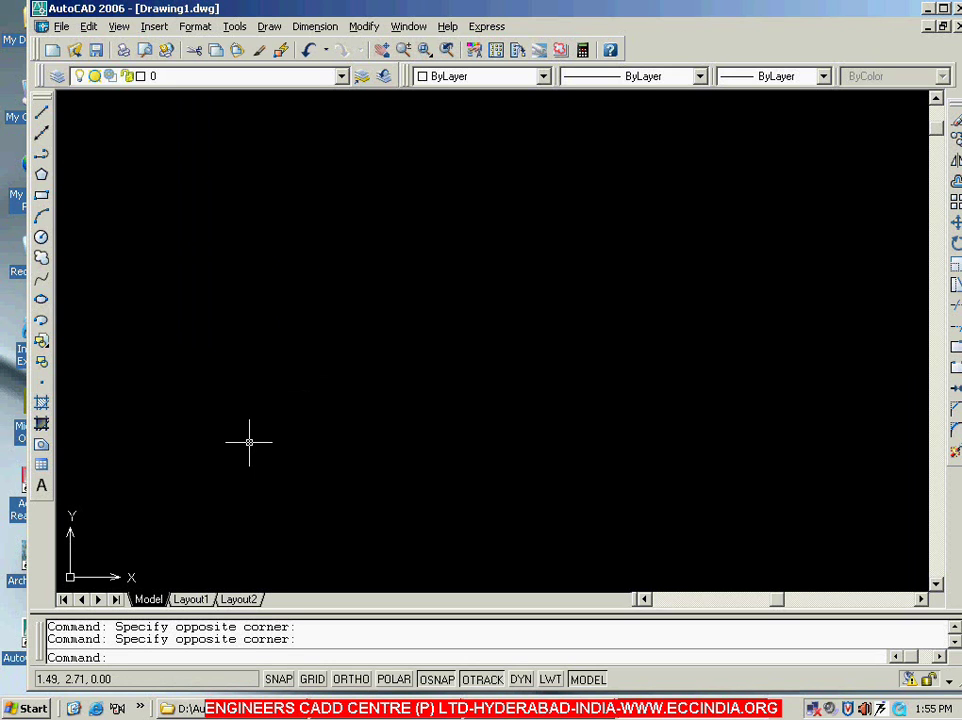
Open the drawing units settings and choose Decimal length units with 0.00 precision
type("un")
key("Return")
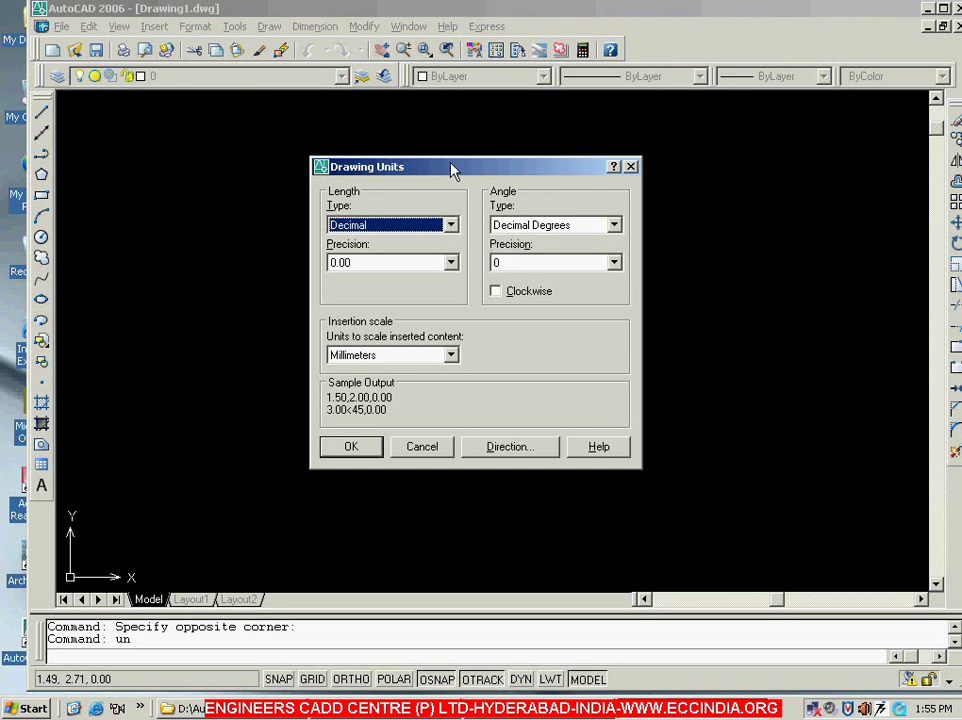
left_click_drag(451, 171, 422, 150)
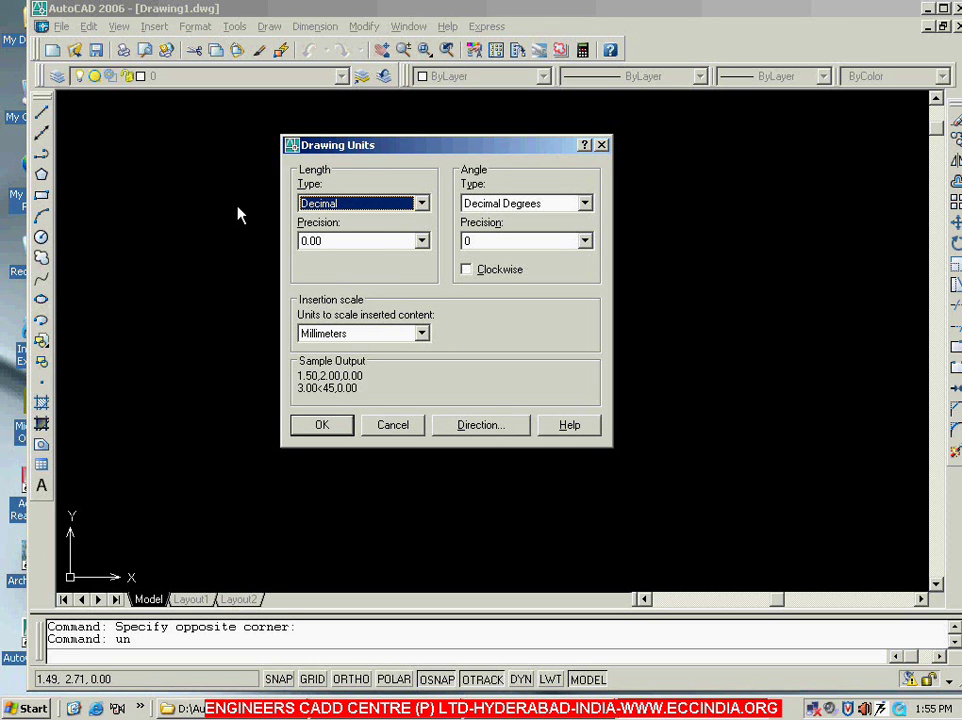
left_click(421, 204)
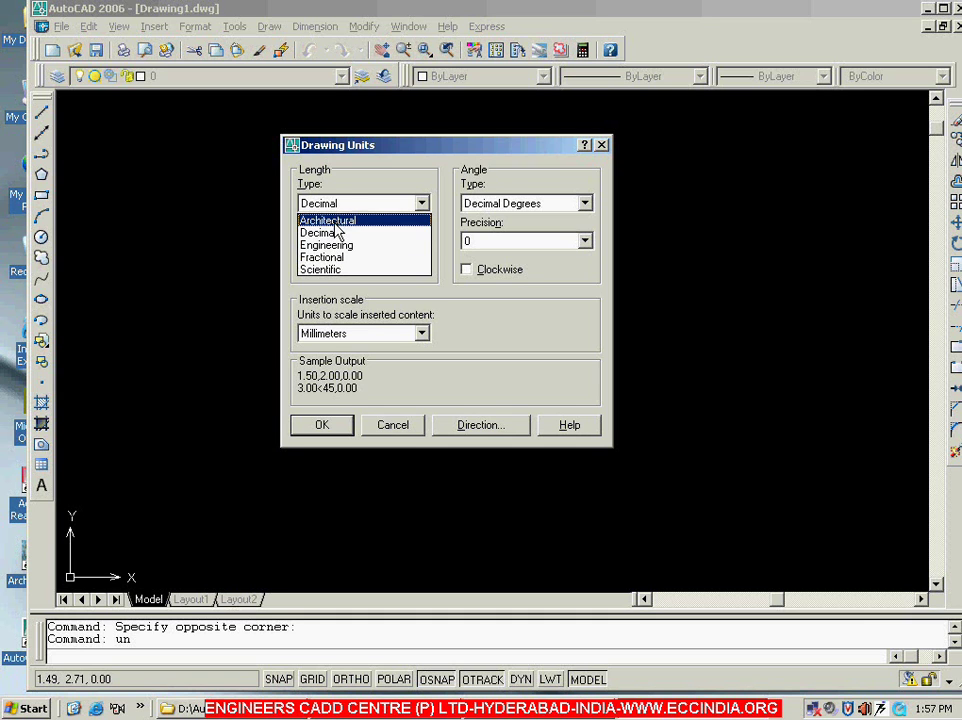
left_click(332, 232)
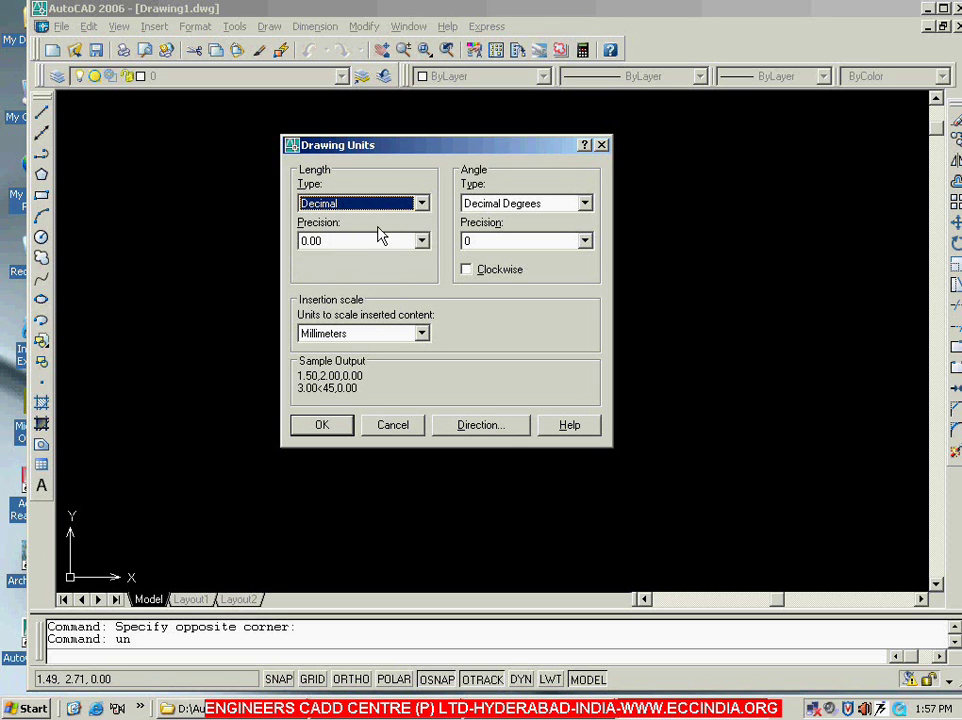
left_click(423, 243)
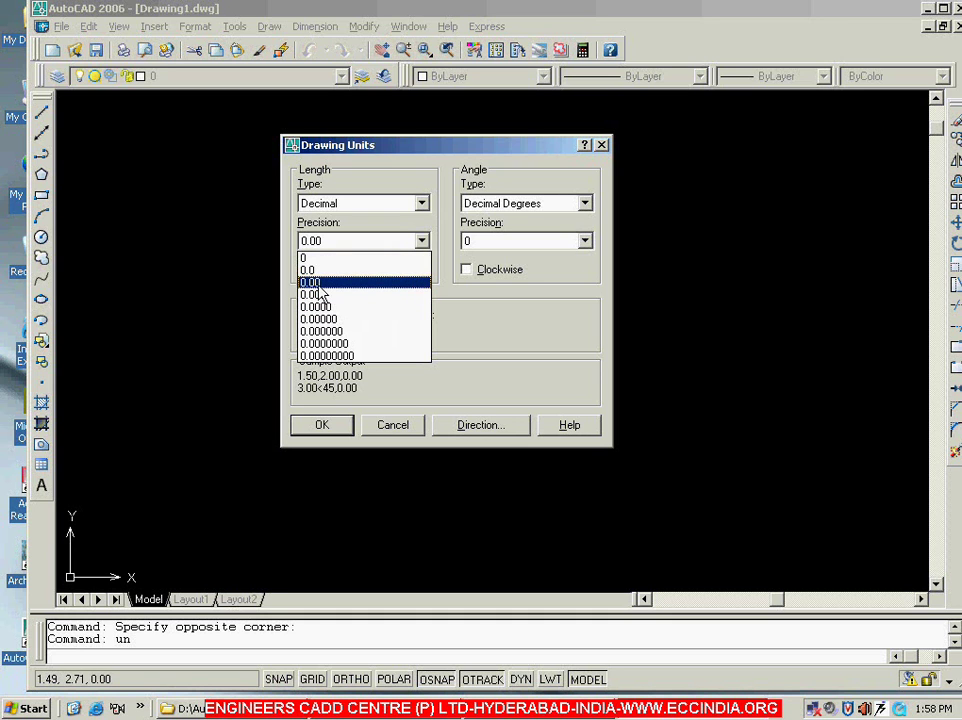
left_click(319, 284)
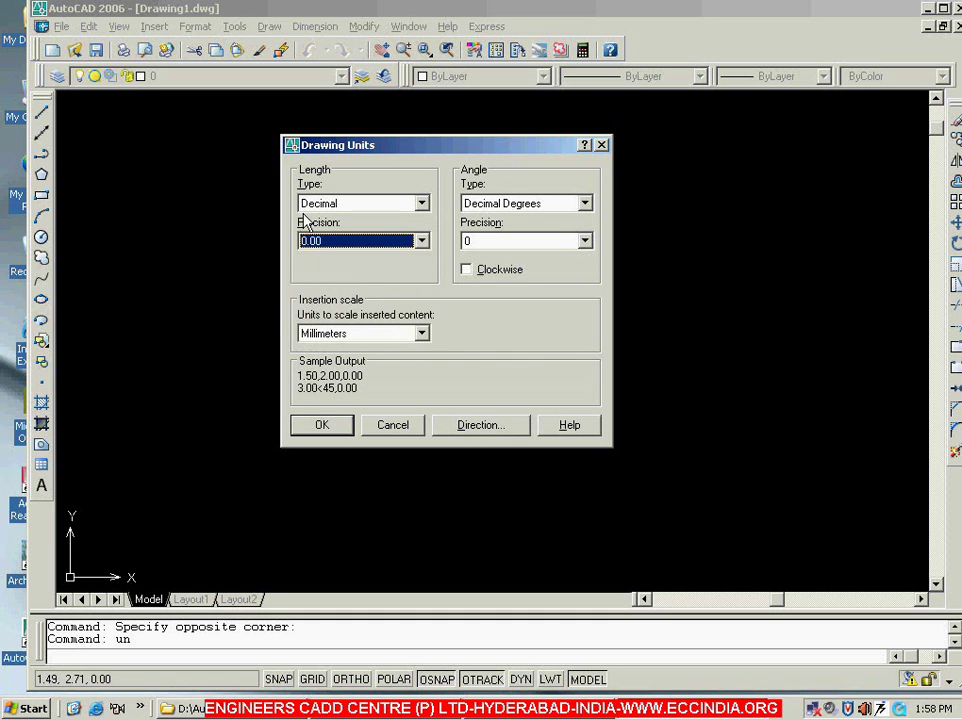
Switch the length units to Fractional and view the available precision options
left_click(421, 203)
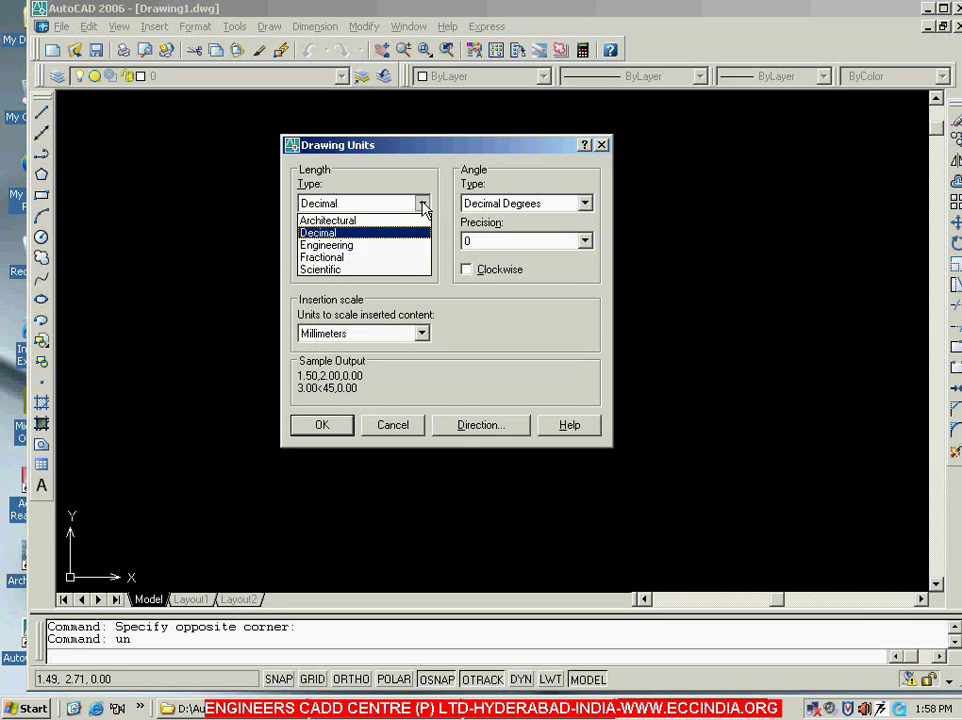
left_click(348, 259)
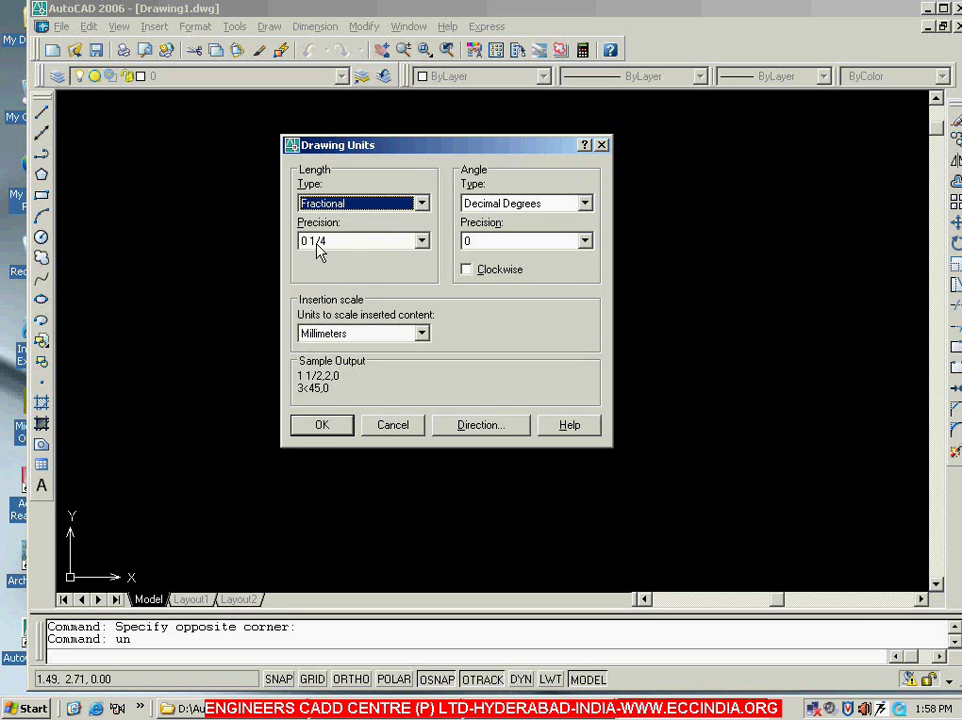
left_click(421, 242)
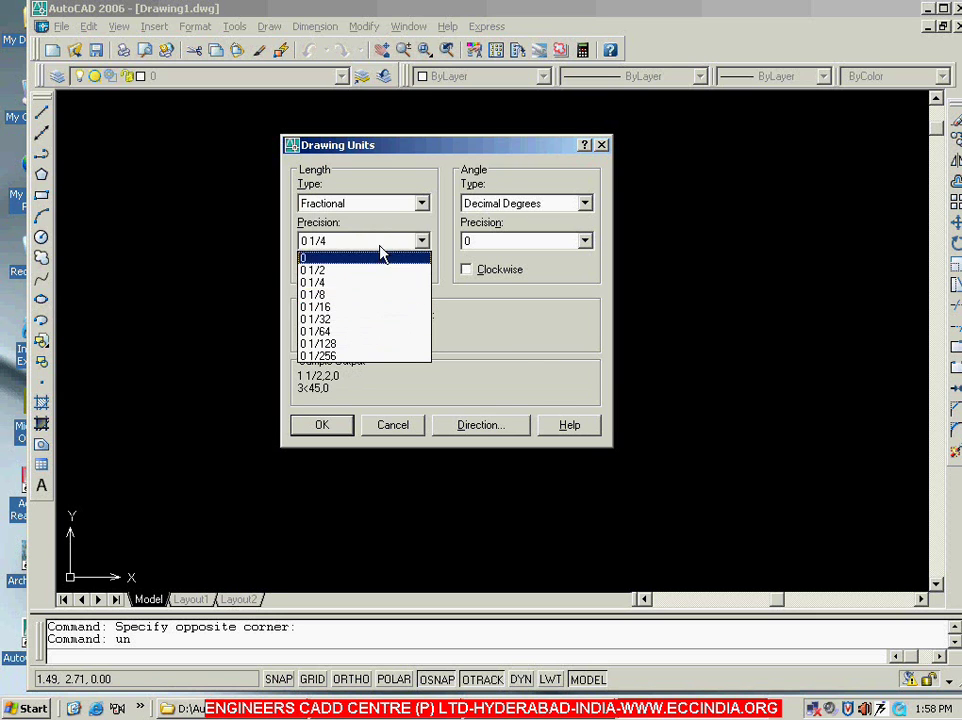
left_click(423, 205)
Switch the length units to Engineering with a precision of 0'-0"
left_click(424, 204)
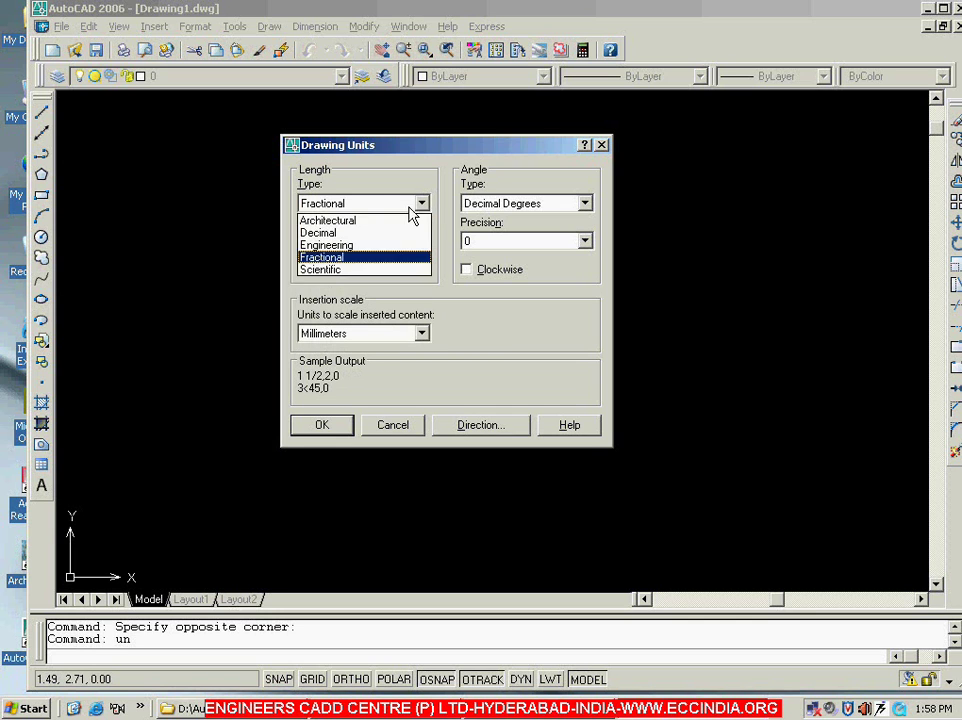
left_click(339, 243)
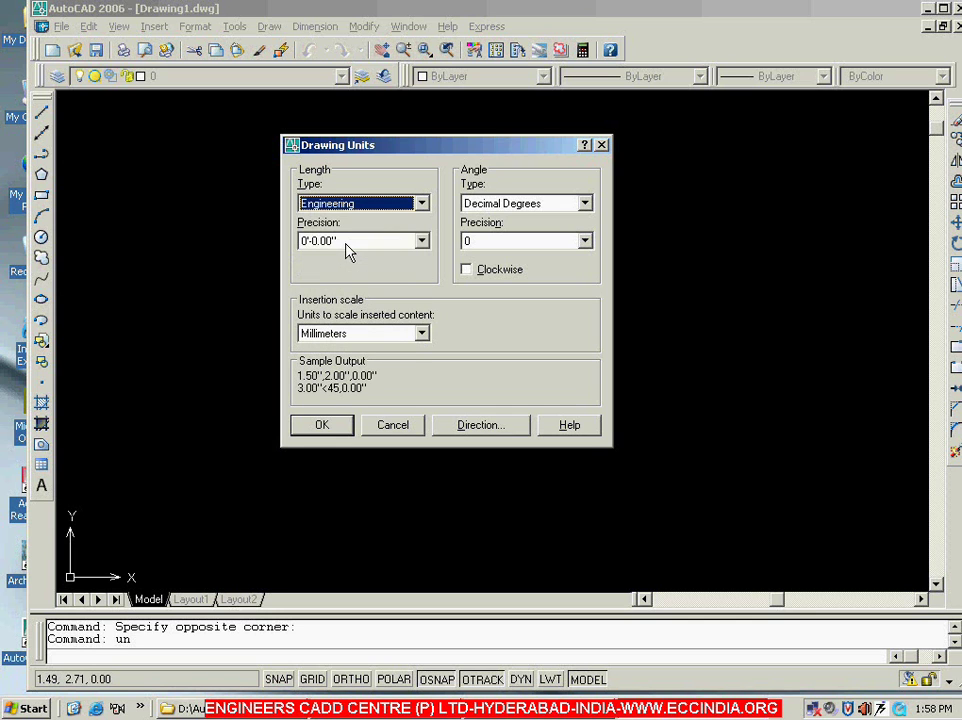
left_click(421, 242)
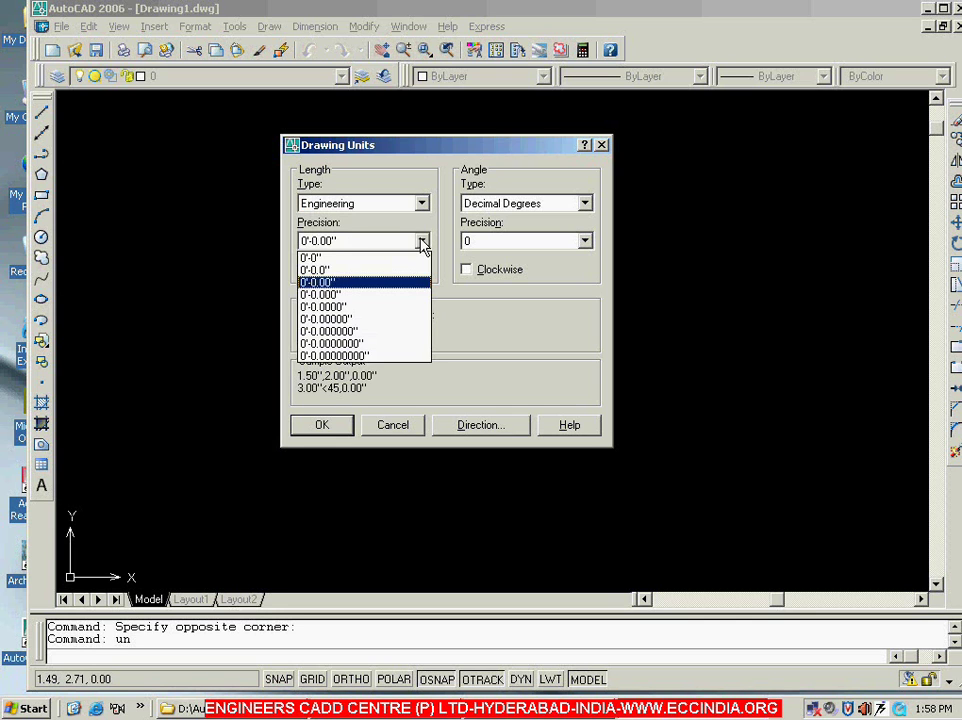
left_click(338, 258)
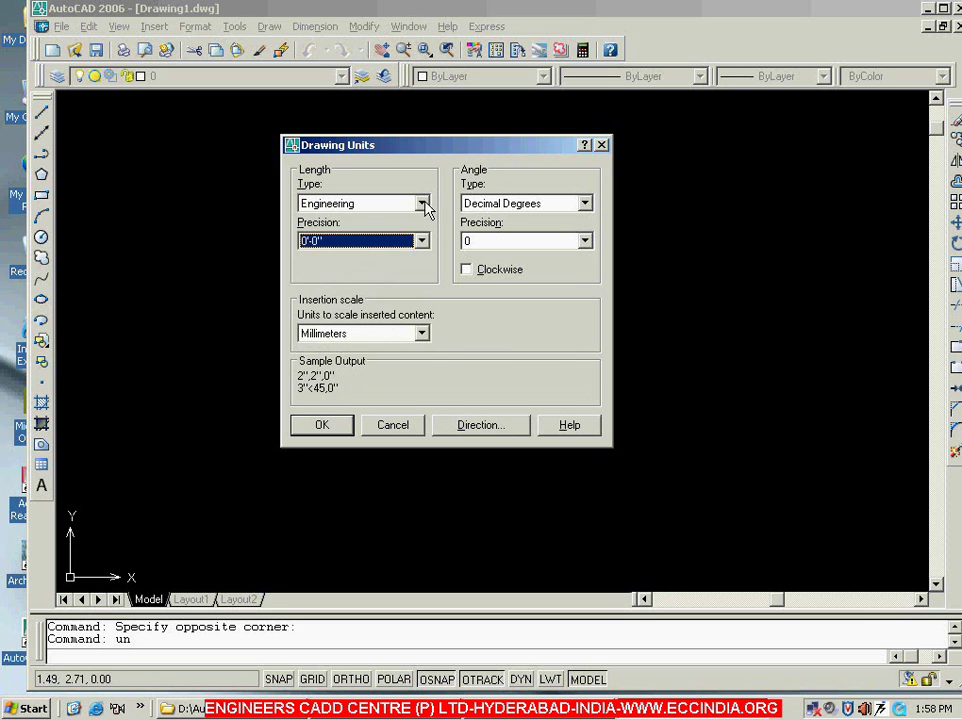
Switch the length units to Architectural and view the available precision options
left_click(425, 202)
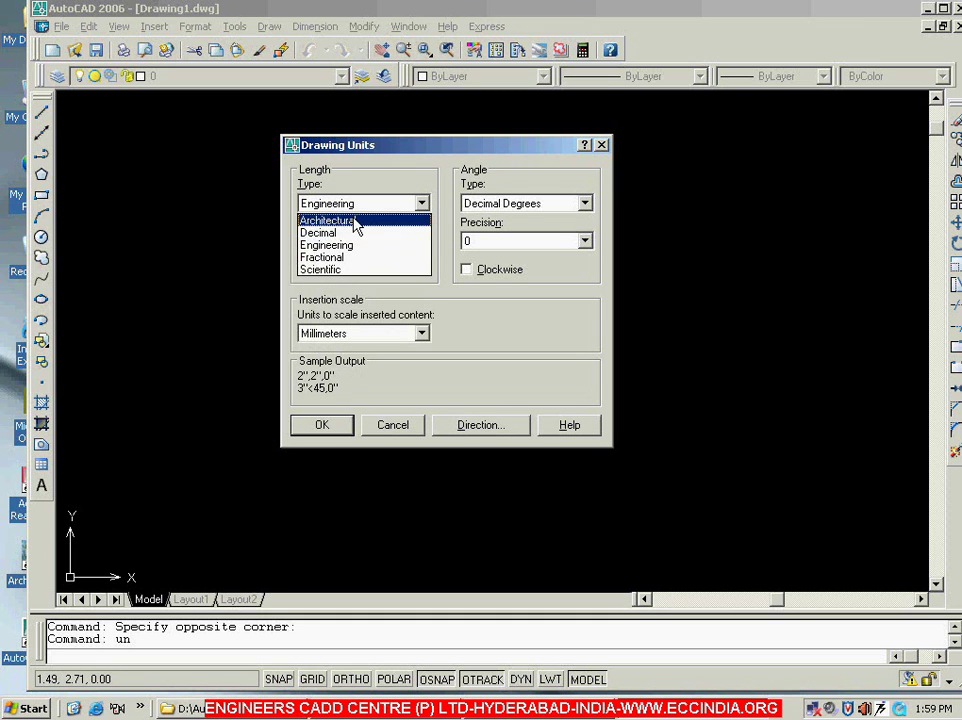
left_click(356, 222)
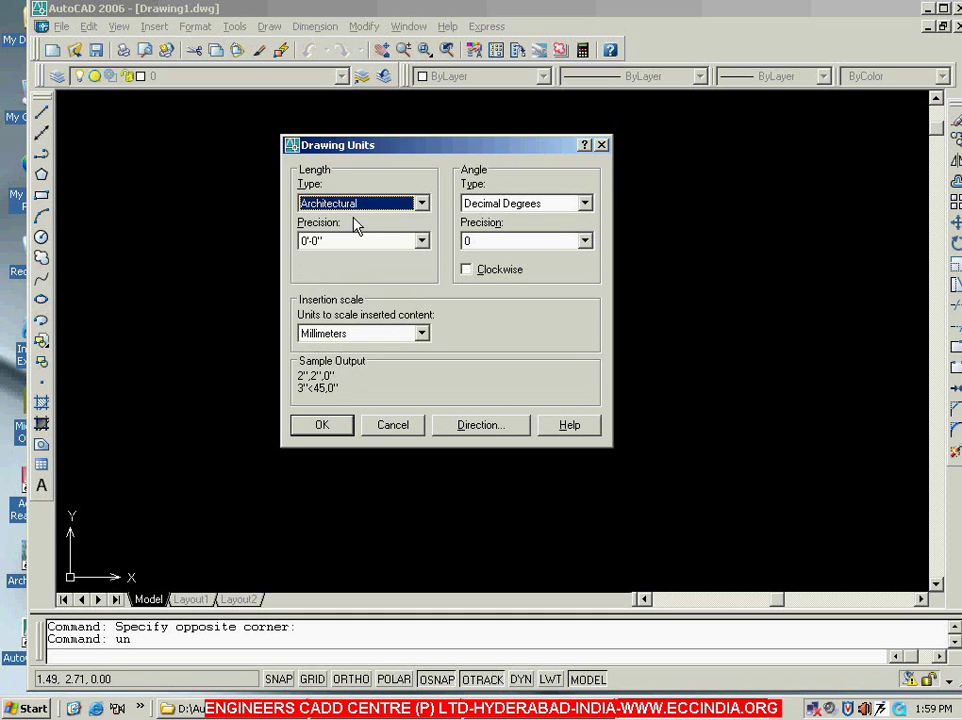
left_click(422, 243)
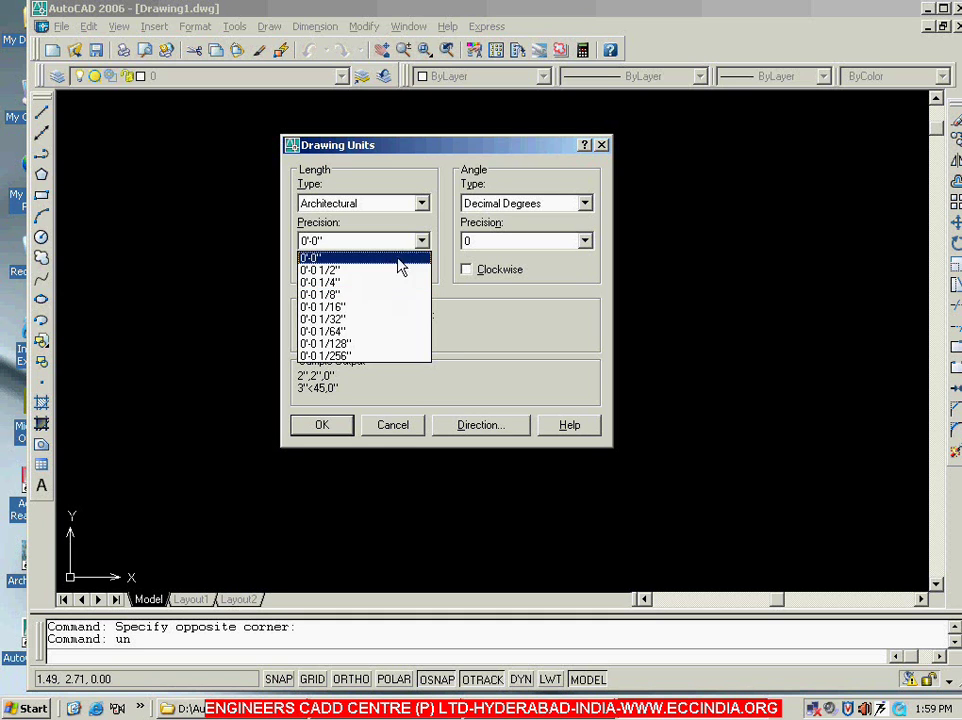
left_click(421, 204)
Set the length unit type back to Decimal with a precision of 0.00
left_click(421, 205)
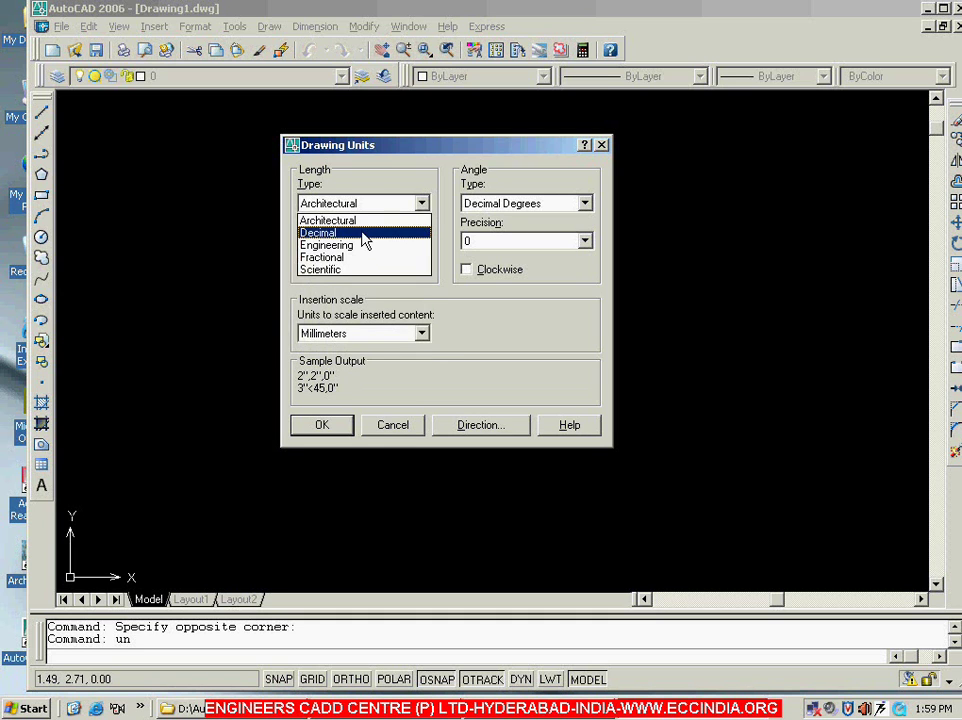
left_click(361, 233)
left_click(422, 241)
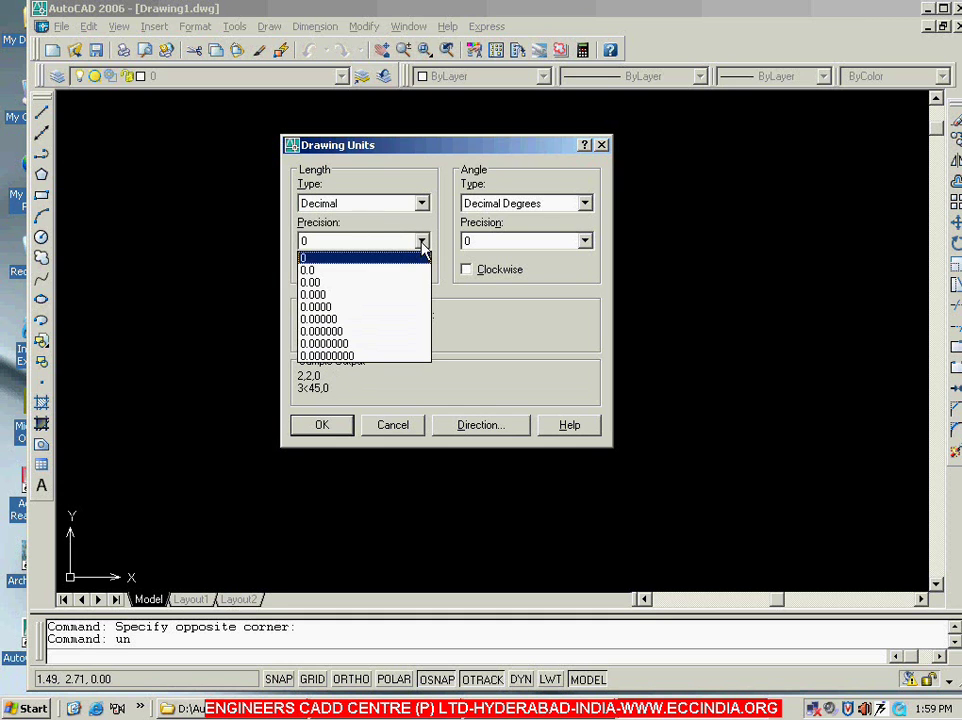
left_click(322, 283)
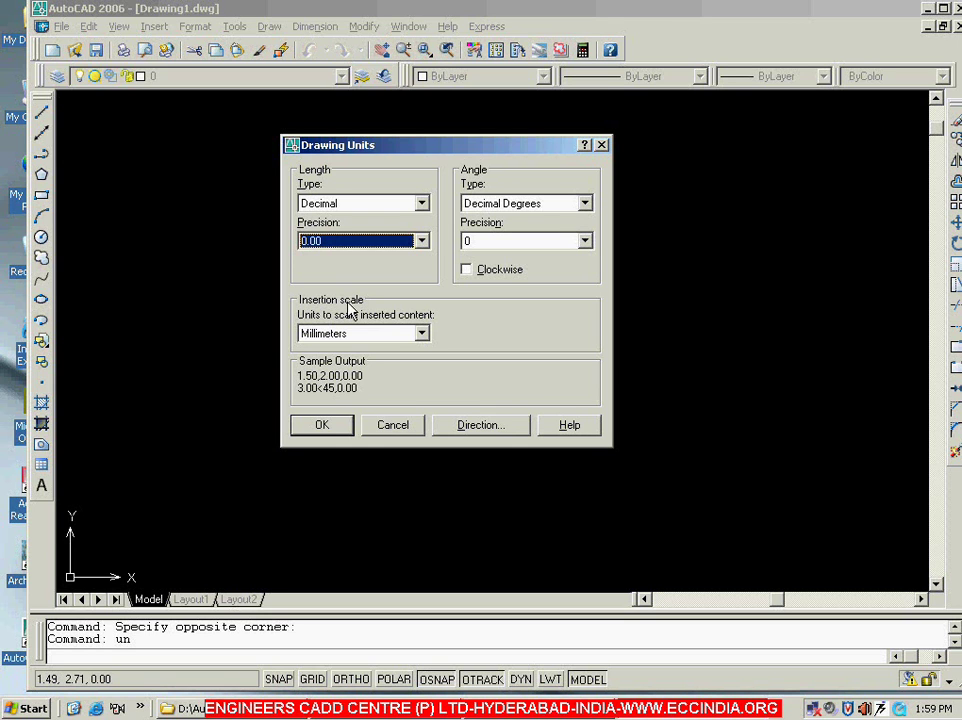
Choose Millimeters as the insertion scale for inserted content and apply the drawing units
left_click(421, 334)
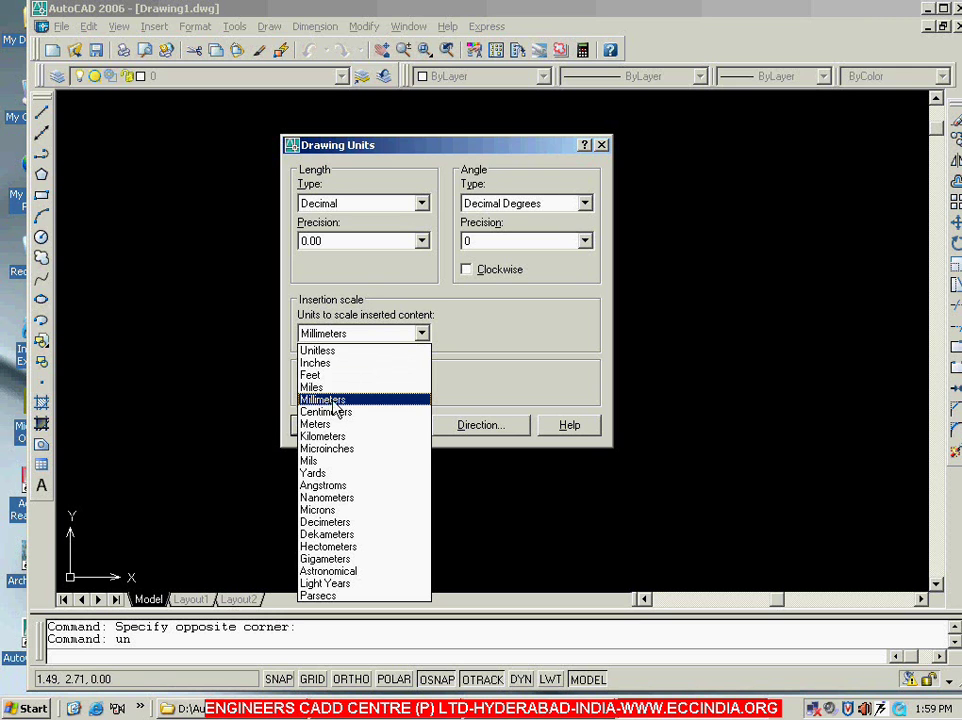
left_click(323, 400)
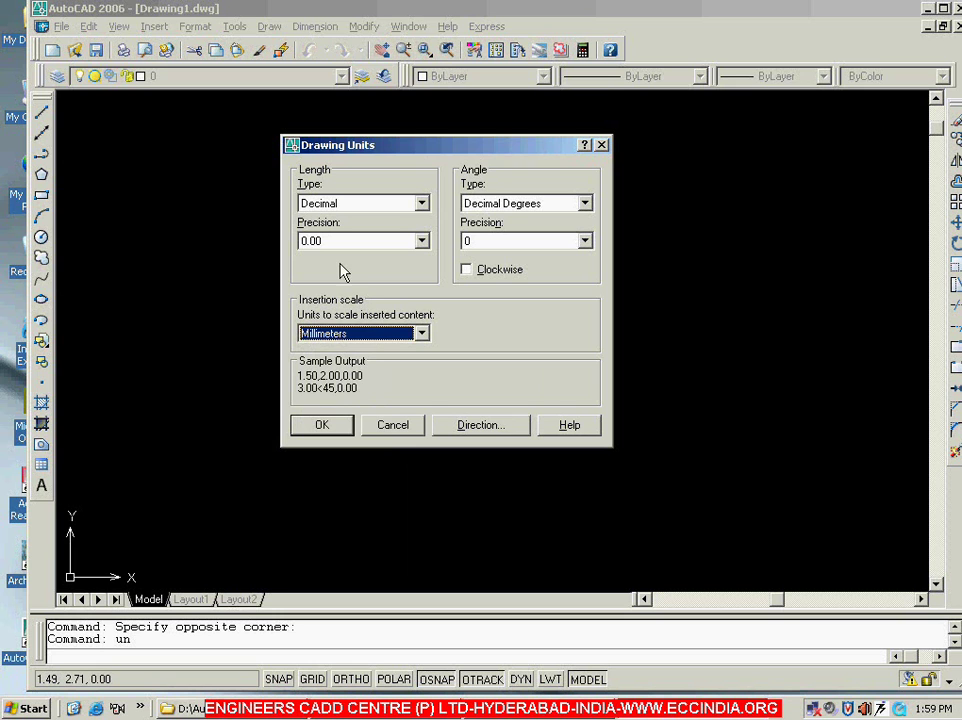
left_click(421, 333)
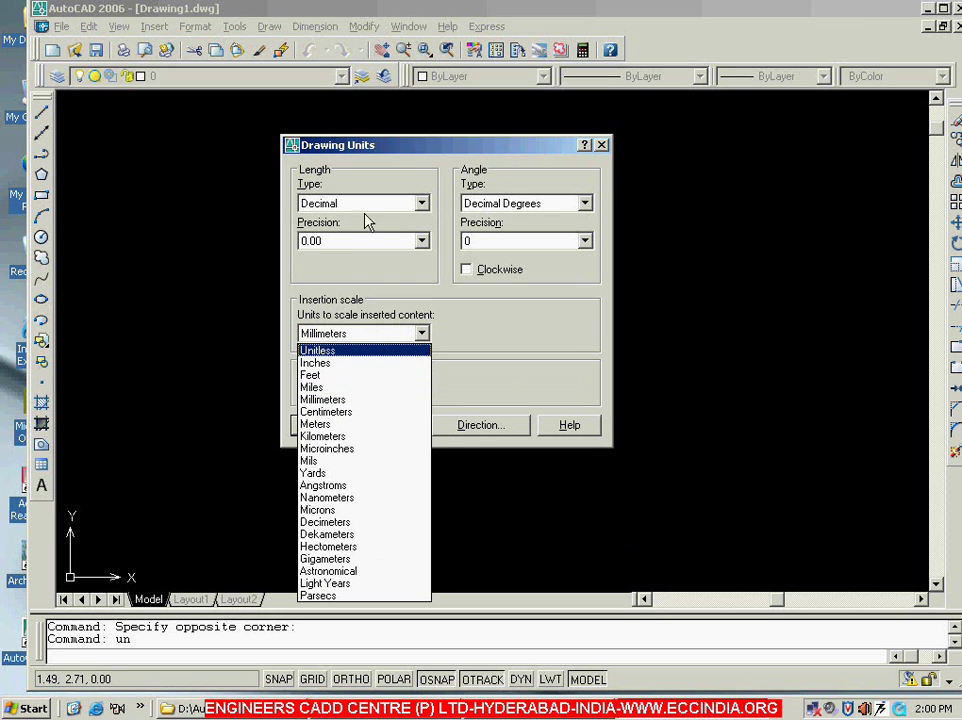
left_click(333, 399)
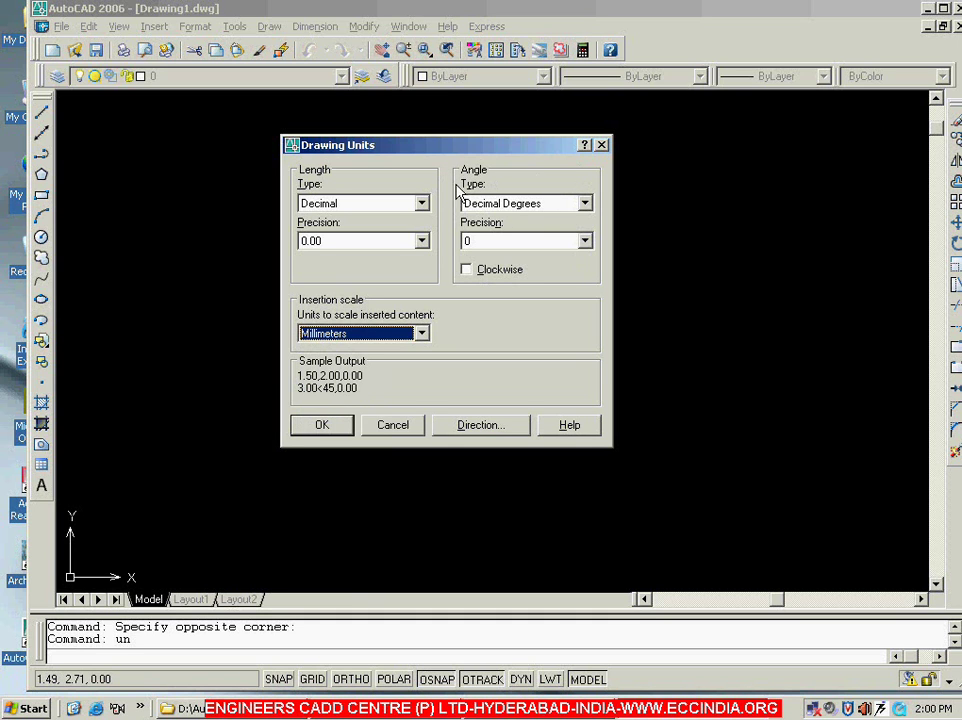
left_click(322, 425)
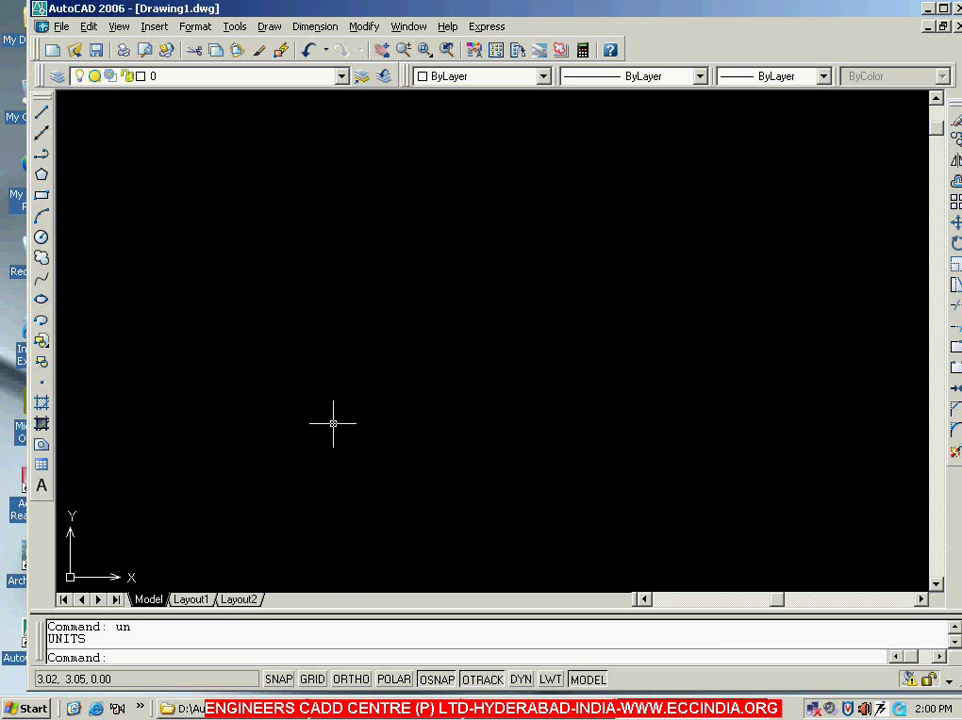